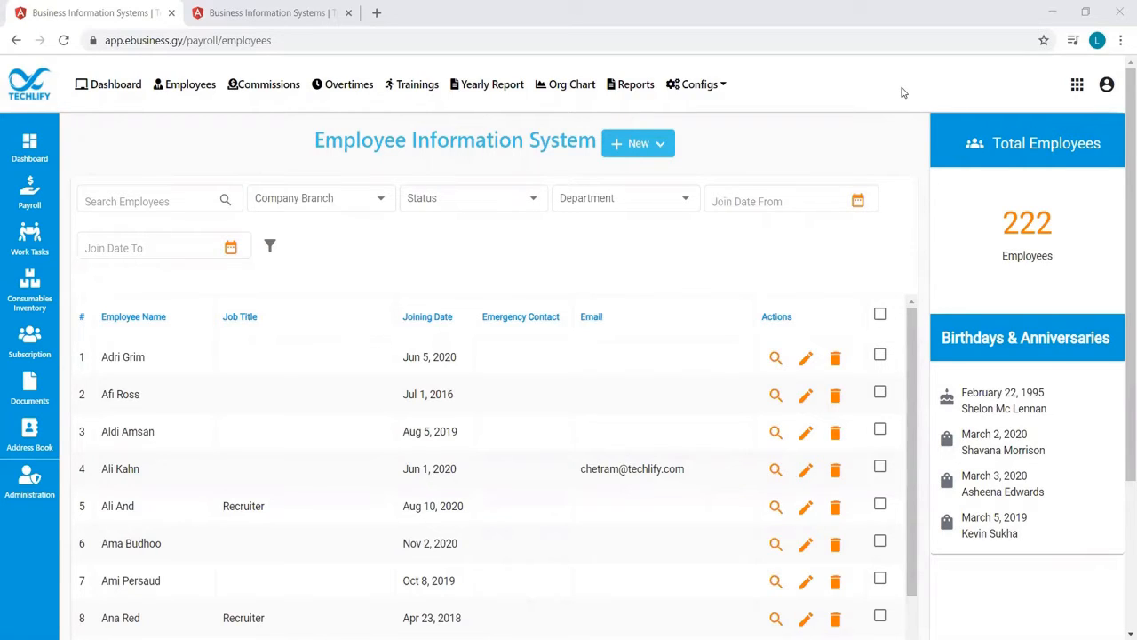
# Search the employees by first name, open the IT Technician's record and show their salary history
pyautogui.click(172, 196)
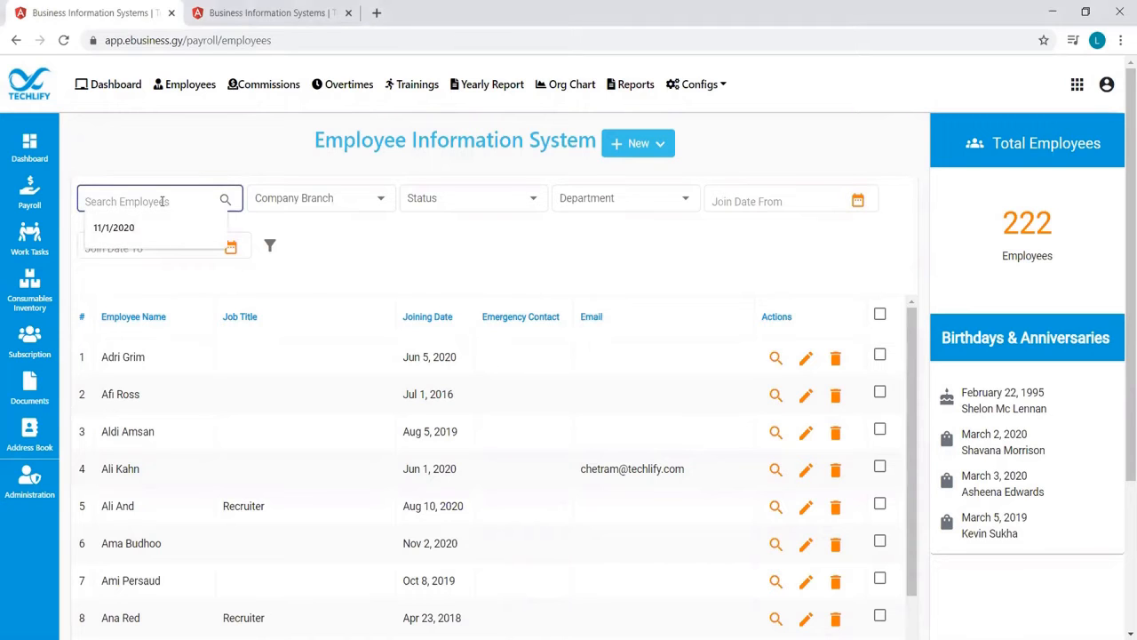
pyautogui.write('josep')
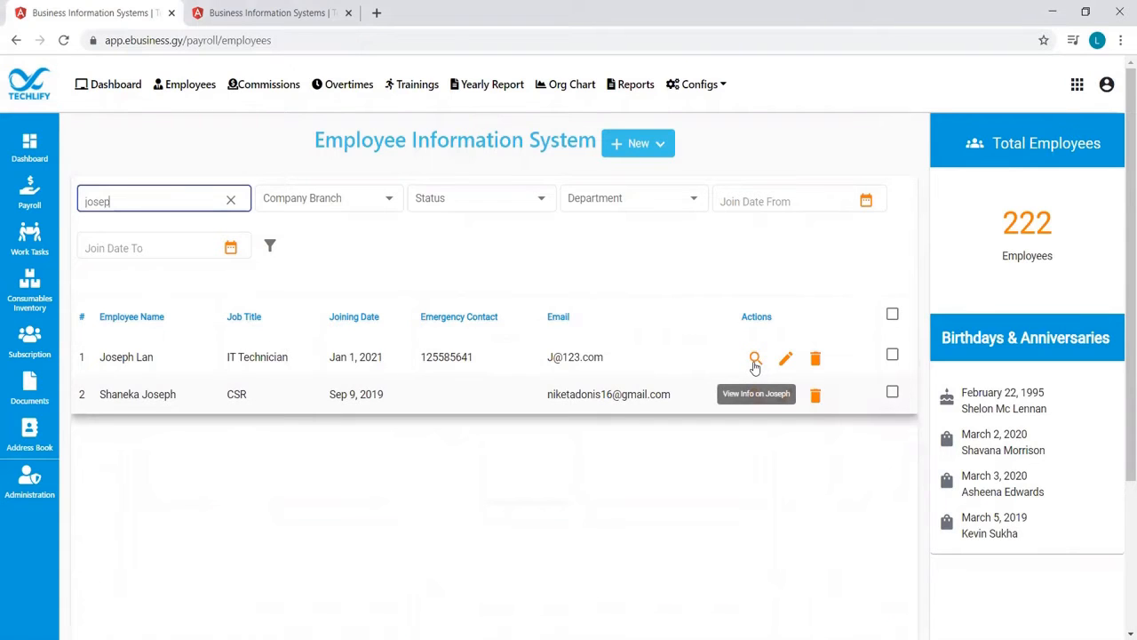
pyautogui.click(754, 360)
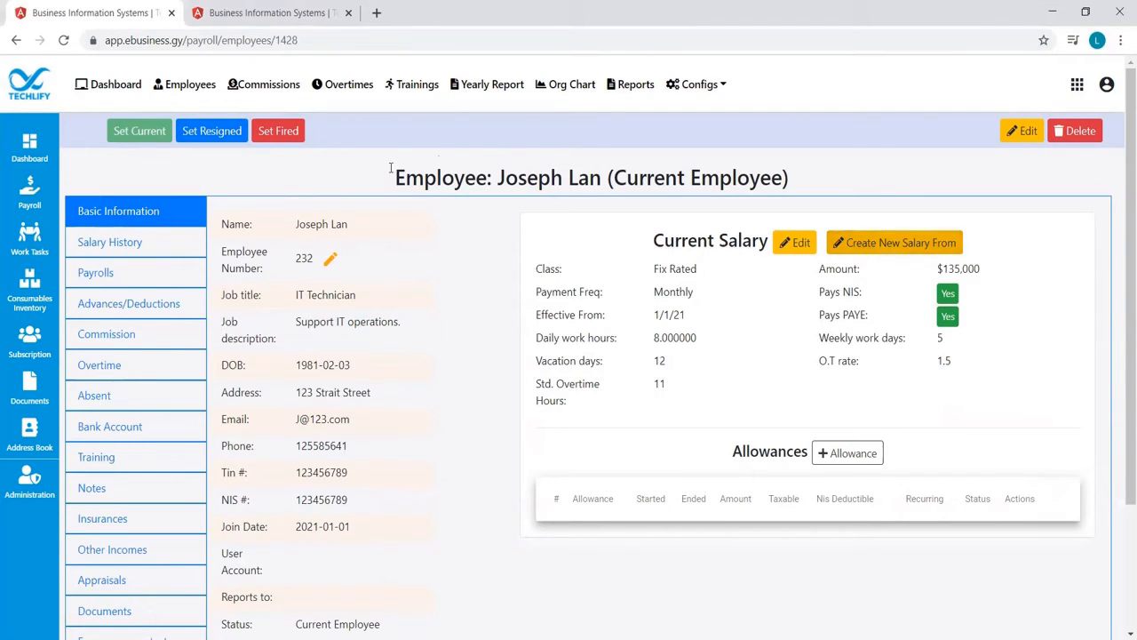
pyautogui.click(136, 245)
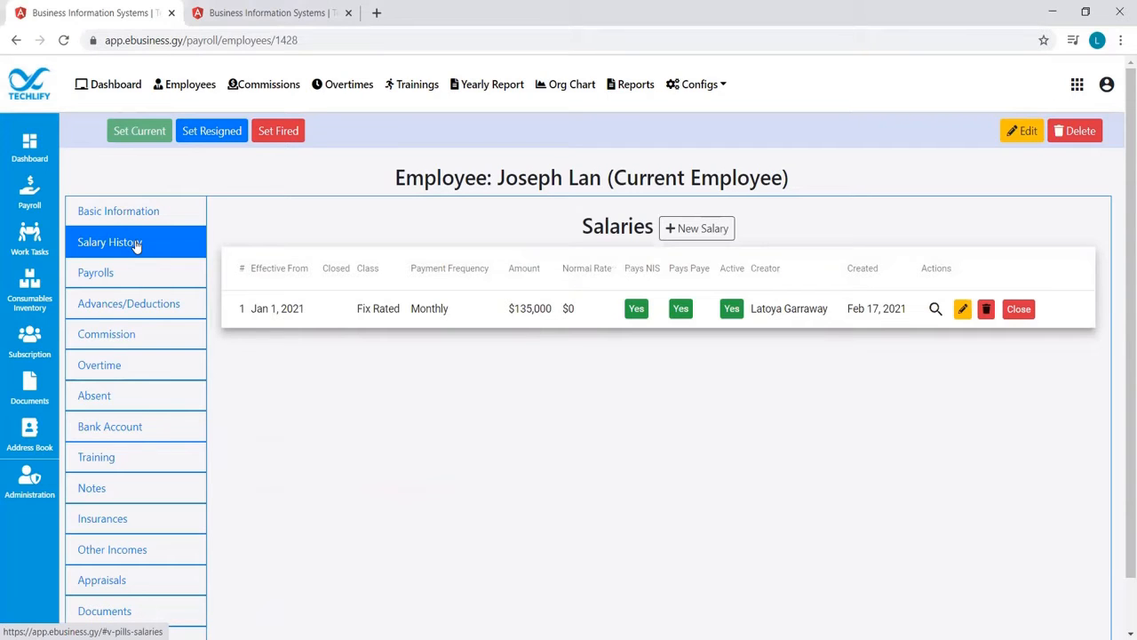
# Start a new salary for the employee with salary class Fix Rated and payment frequency Monthly
pyautogui.click(676, 229)
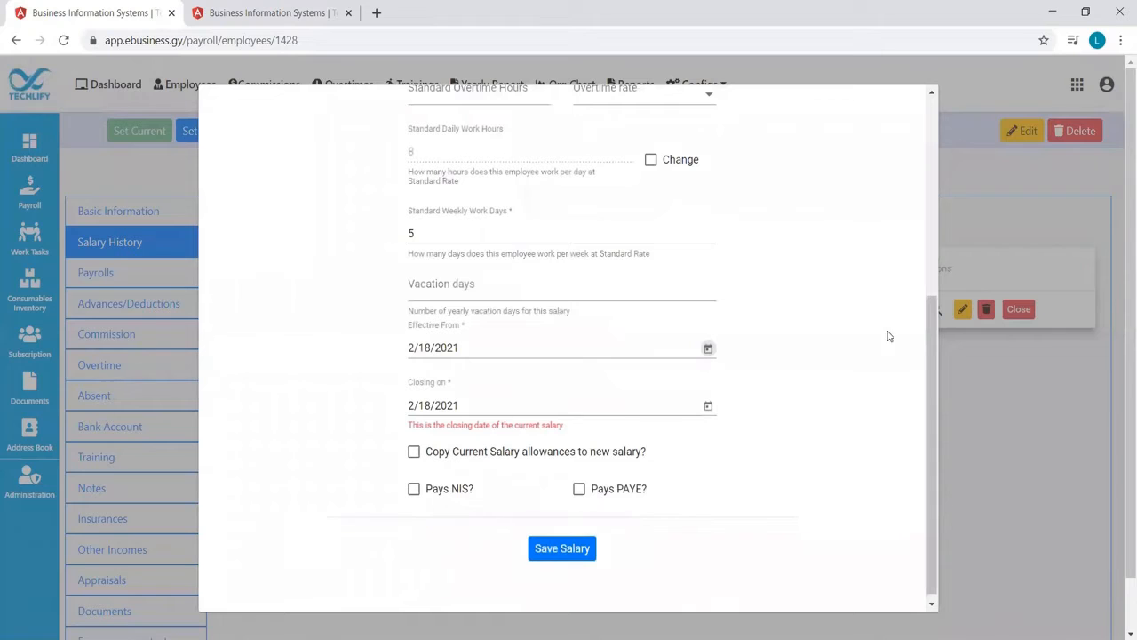
pyautogui.moveTo(932, 352); pyautogui.dragTo(924, 158)
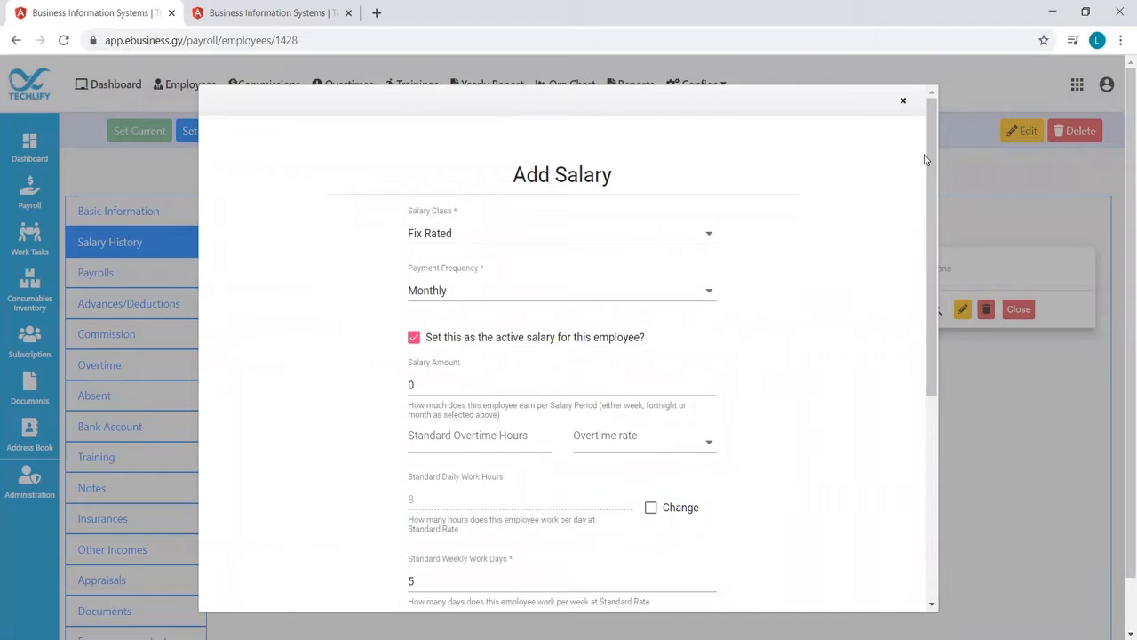
pyautogui.click(689, 237)
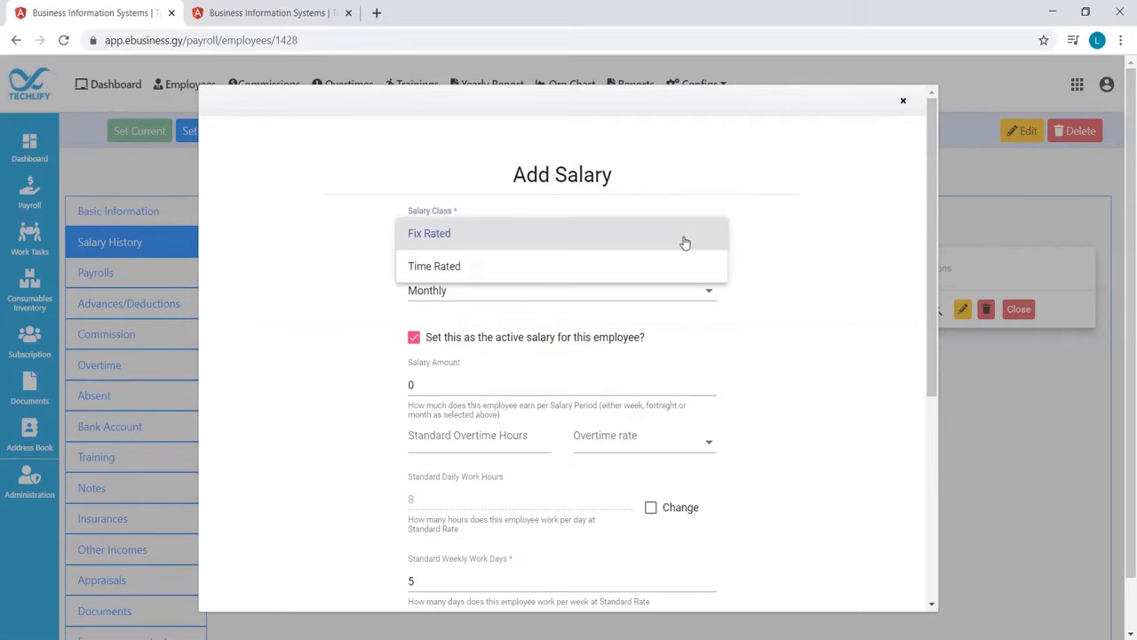
pyautogui.click(681, 238)
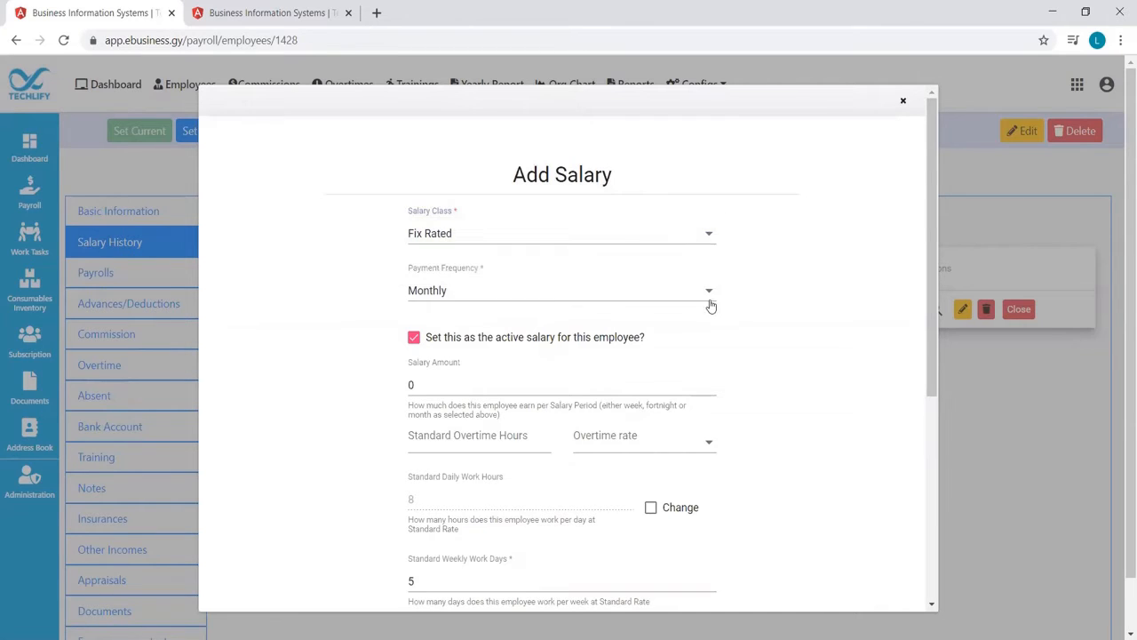
pyautogui.click(710, 301)
pyautogui.click(708, 302)
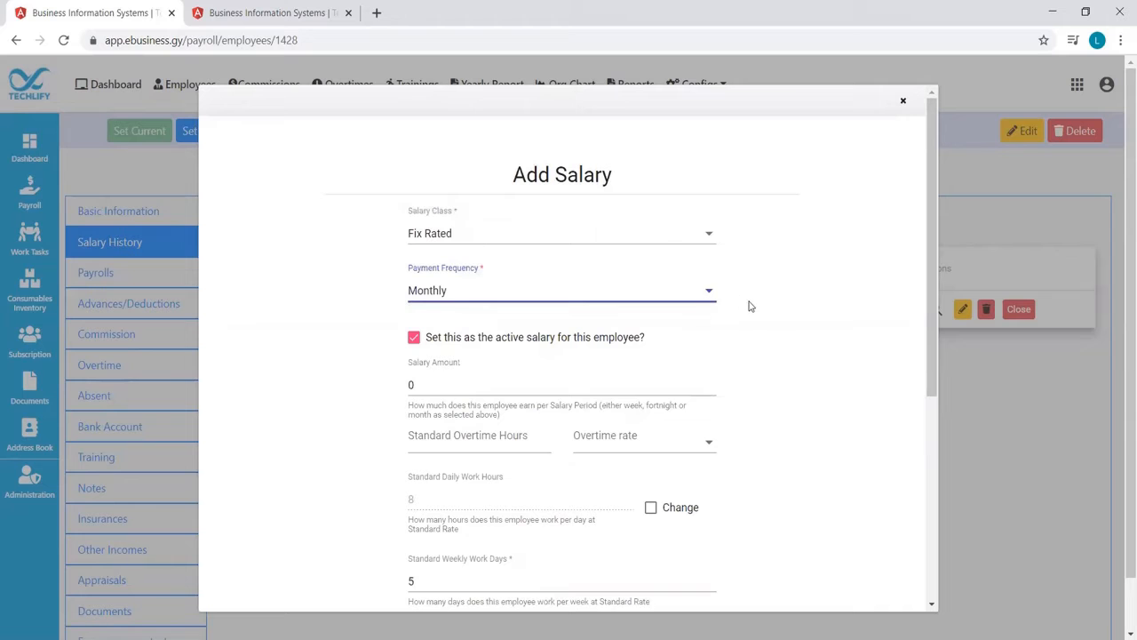
# Set the salary amount to 150000, with 10 standard overtime hours at an overtime rate of 1.5
pyautogui.moveTo(931, 339); pyautogui.dragTo(916, 423)
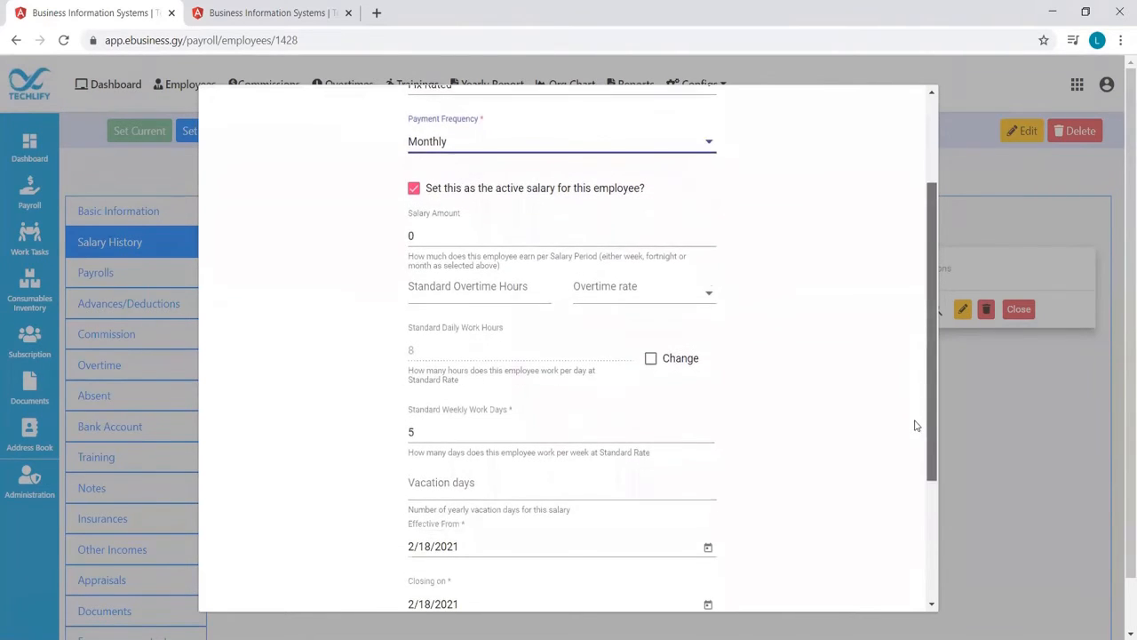
pyautogui.click(445, 235)
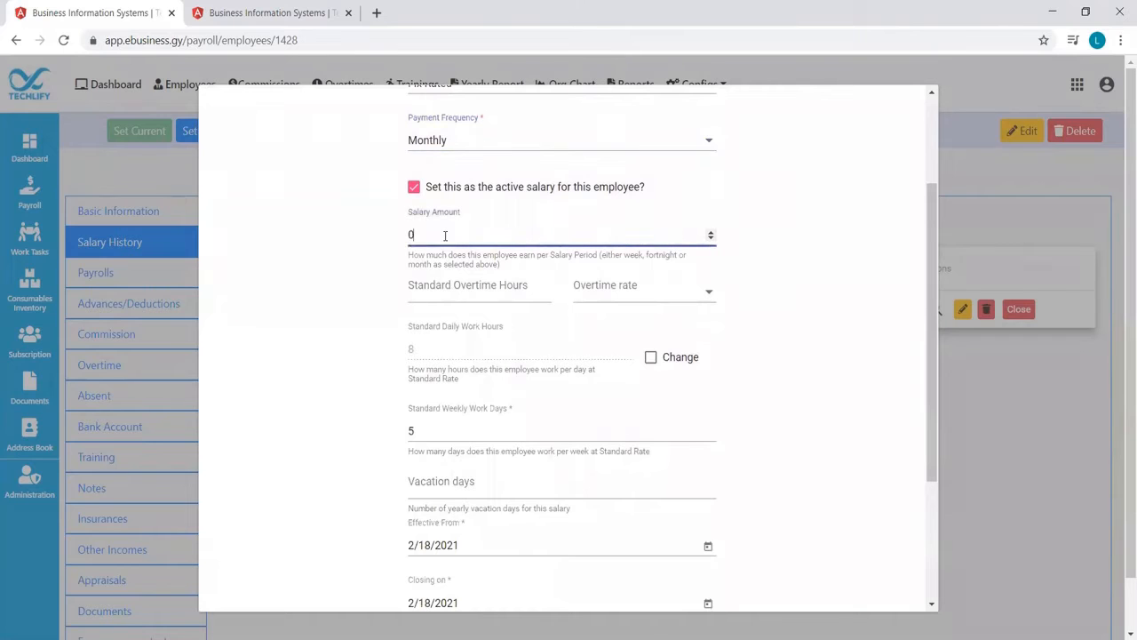
pyautogui.press('BackSpace')
pyautogui.write('150000')
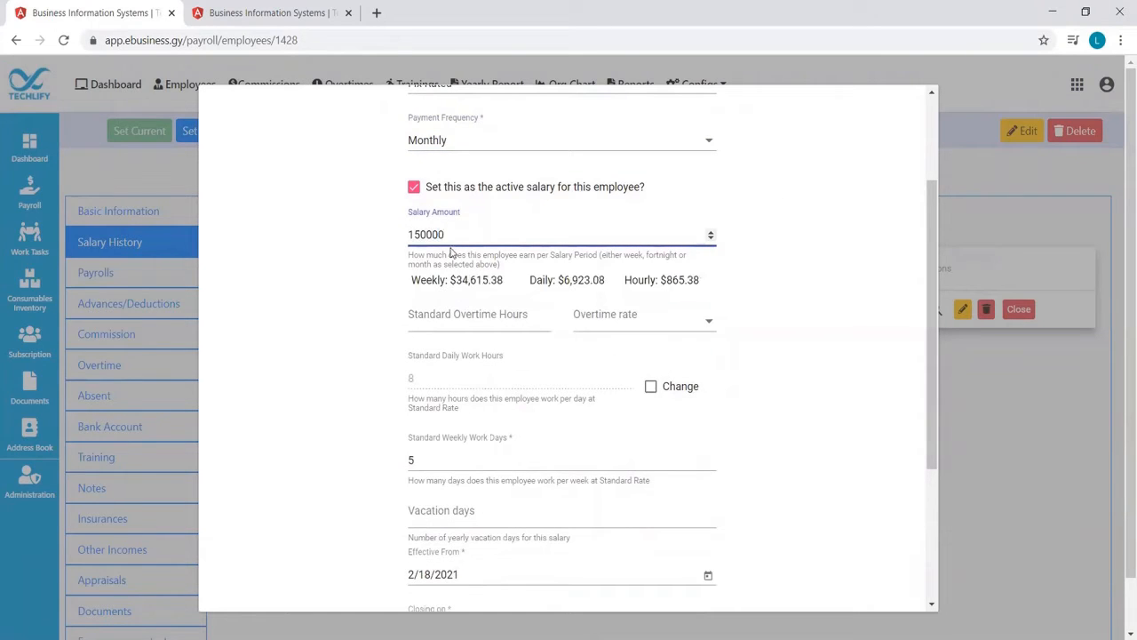
pyautogui.click(482, 319)
pyautogui.write('10')
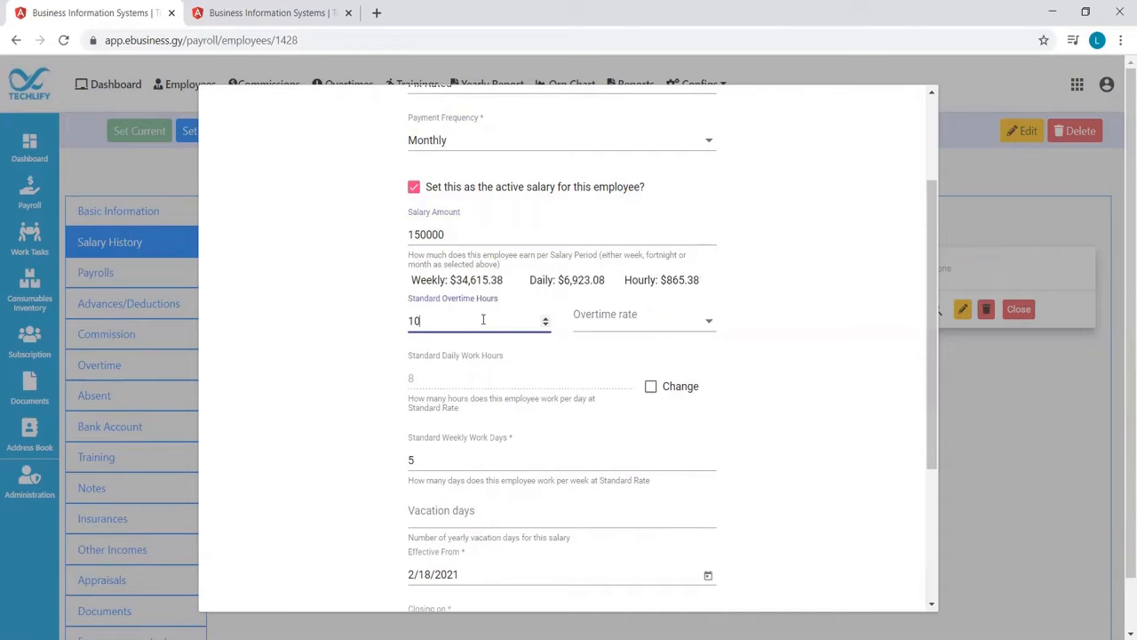
pyautogui.click(604, 323)
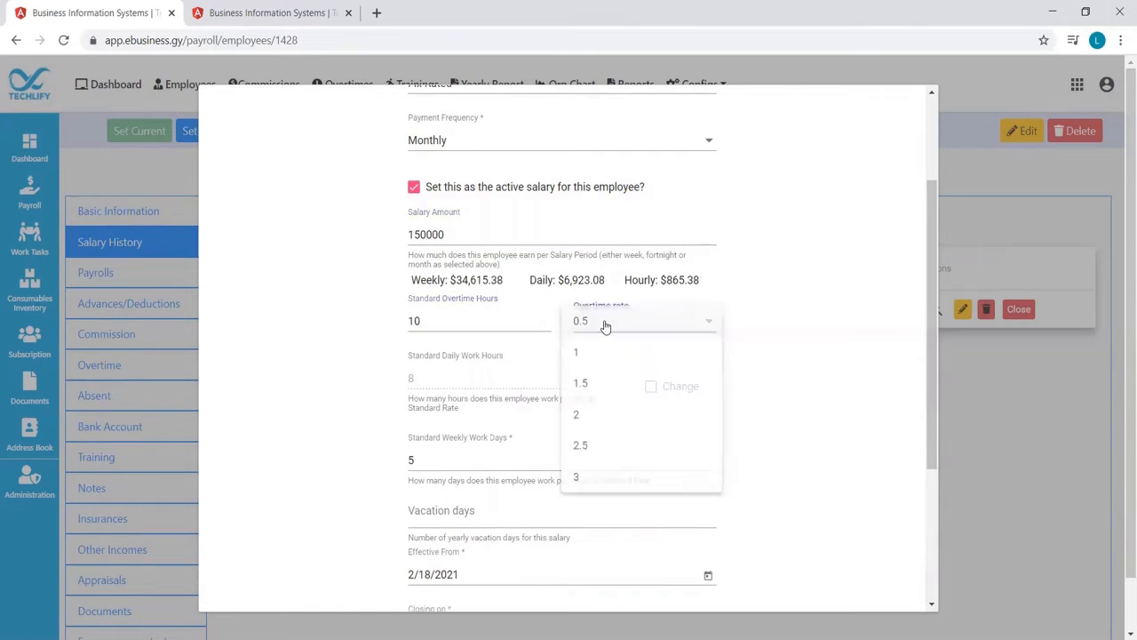
pyautogui.click(598, 384)
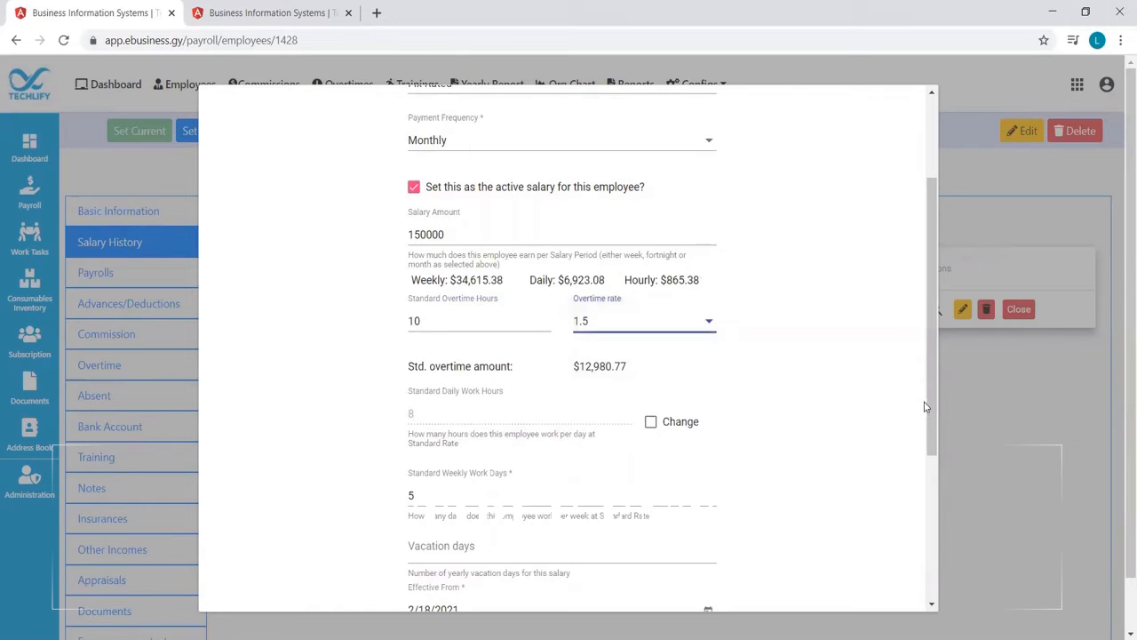
# Set the new salary's yearly vacation days to 14
pyautogui.moveTo(927, 410); pyautogui.dragTo(927, 465)
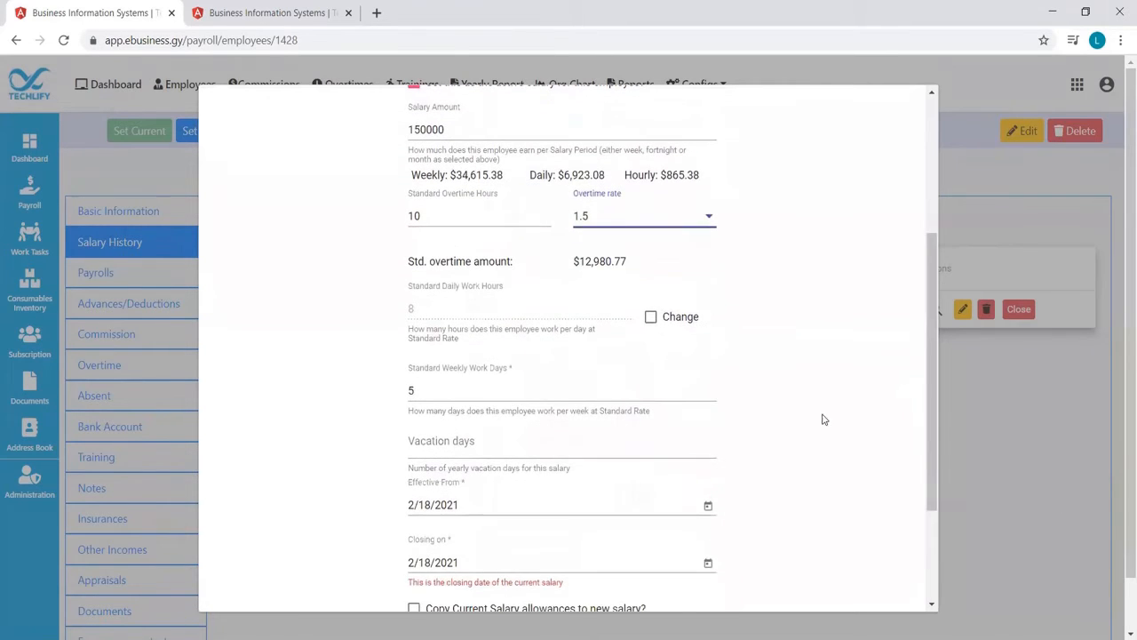
pyautogui.click(614, 451)
pyautogui.write('14')
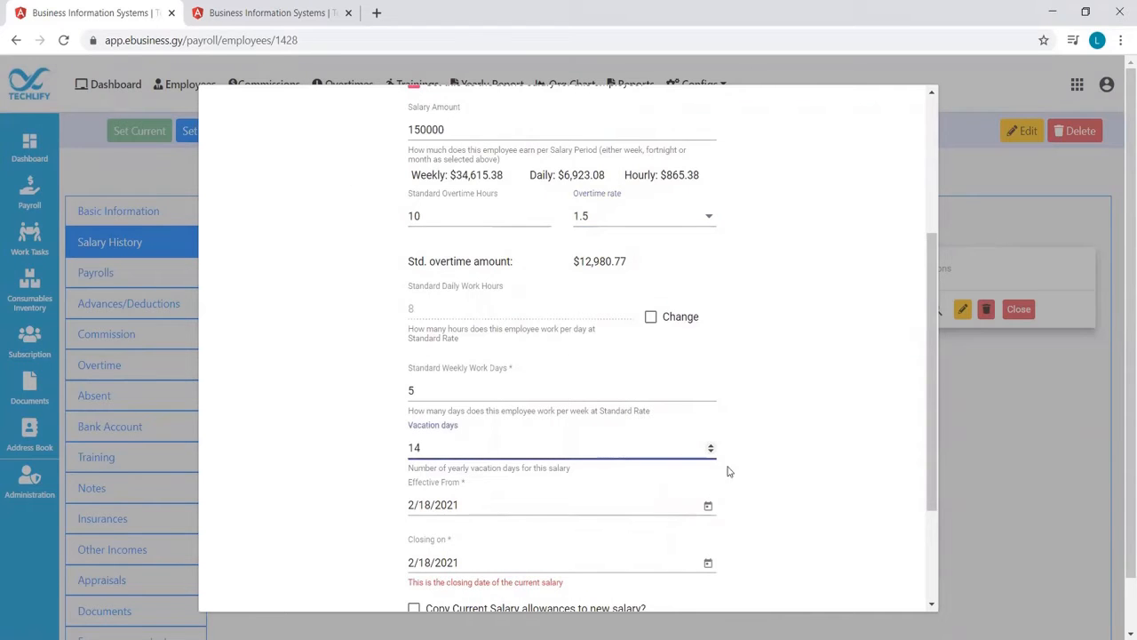
# Make the new salary effective from 2/1/2021 and set the current salary's closing date to 1/31/2021
pyautogui.moveTo(929, 481); pyautogui.dragTo(928, 520)
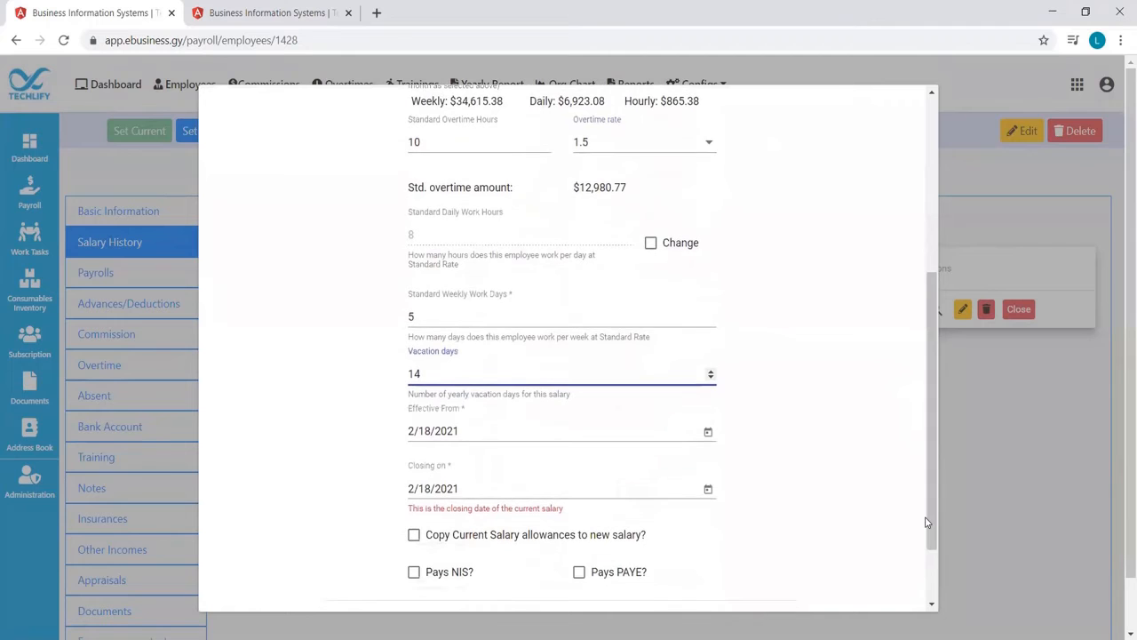
pyautogui.click(706, 434)
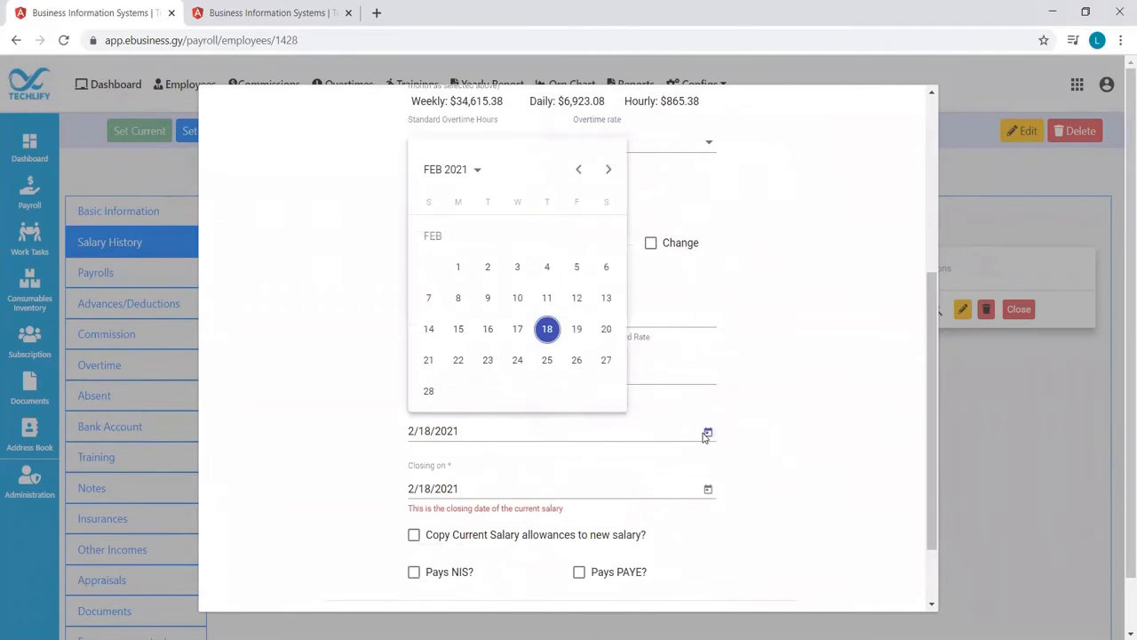
pyautogui.click(457, 268)
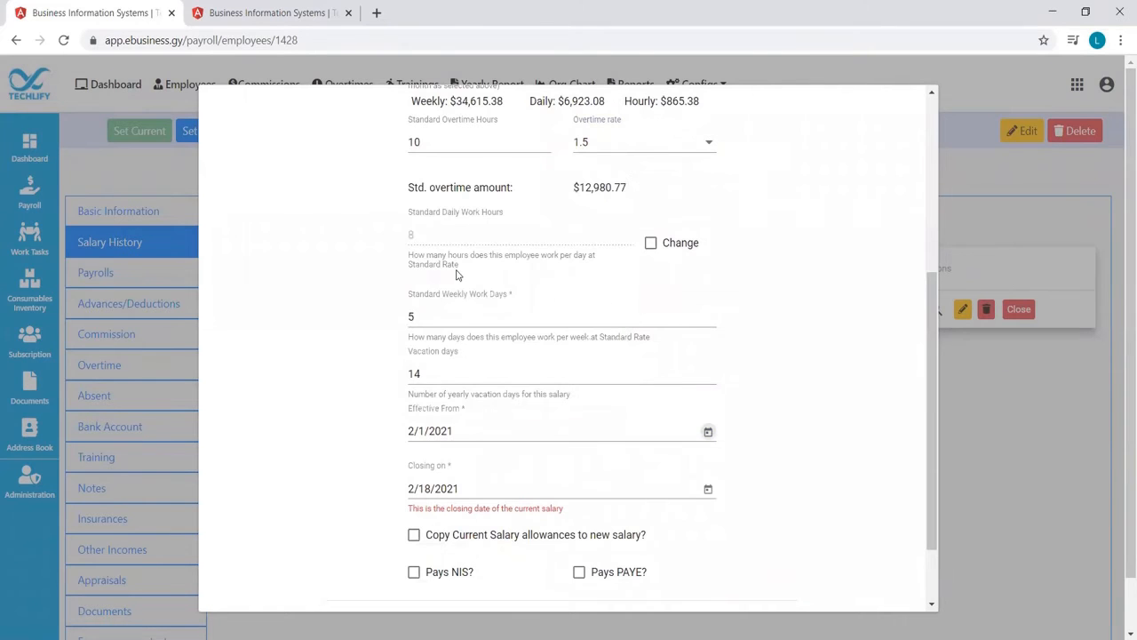
pyautogui.moveTo(932, 447); pyautogui.dragTo(931, 504)
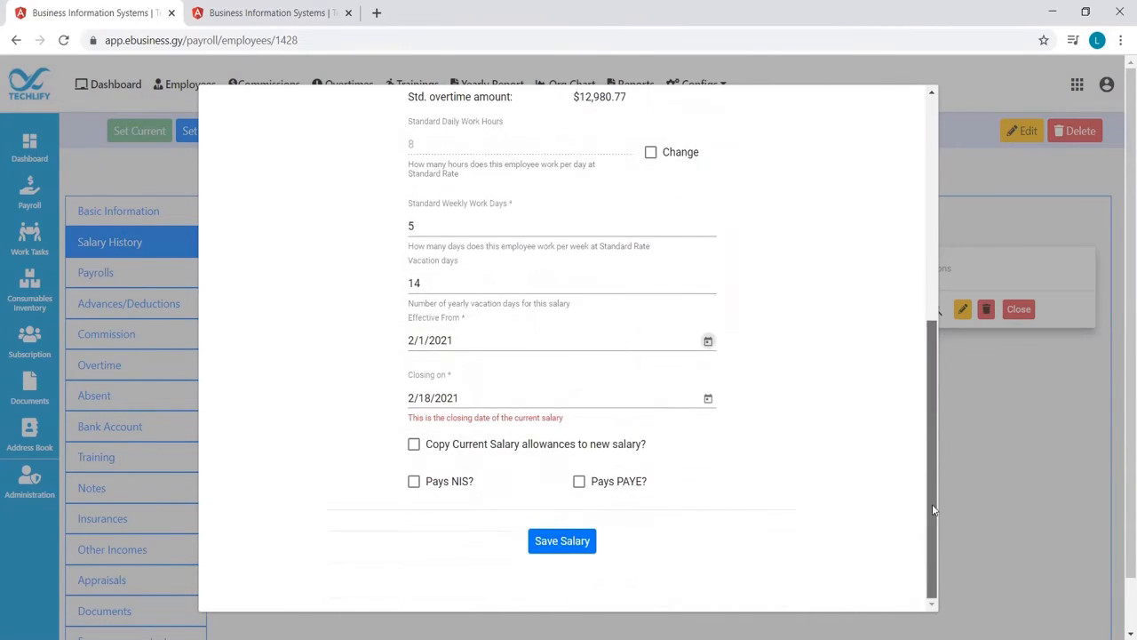
pyautogui.click(708, 402)
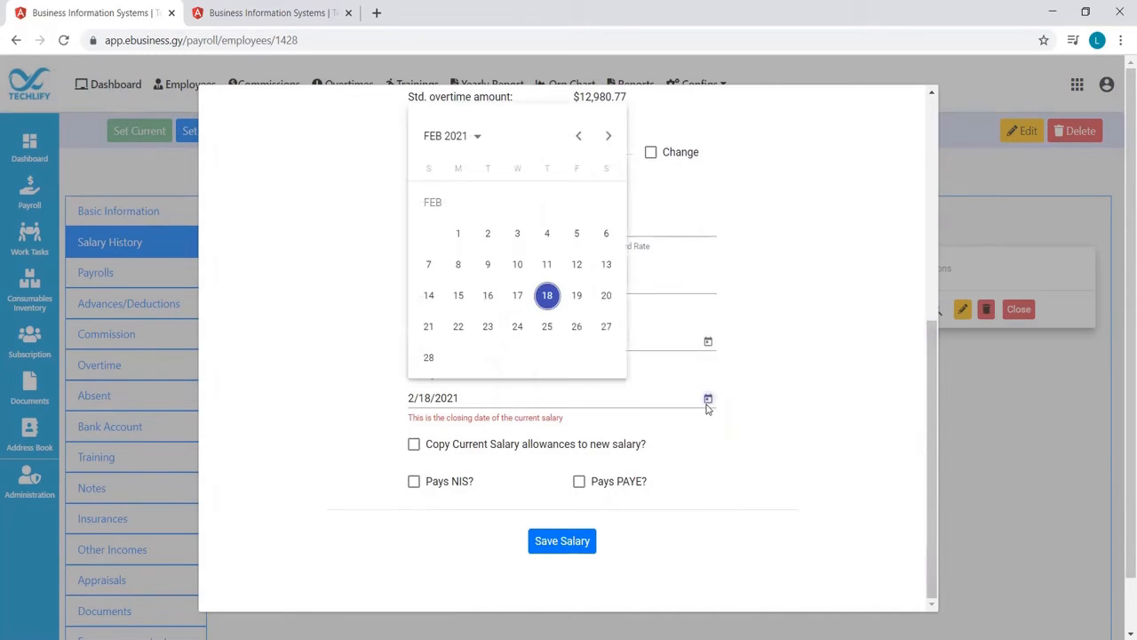
pyautogui.click(578, 136)
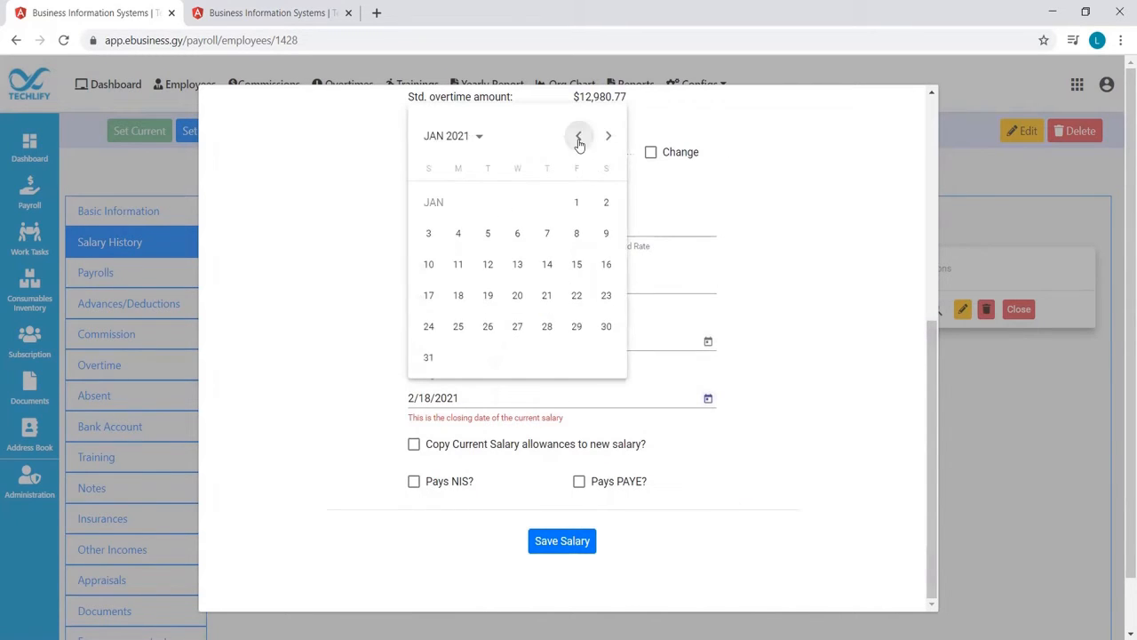
pyautogui.click(430, 359)
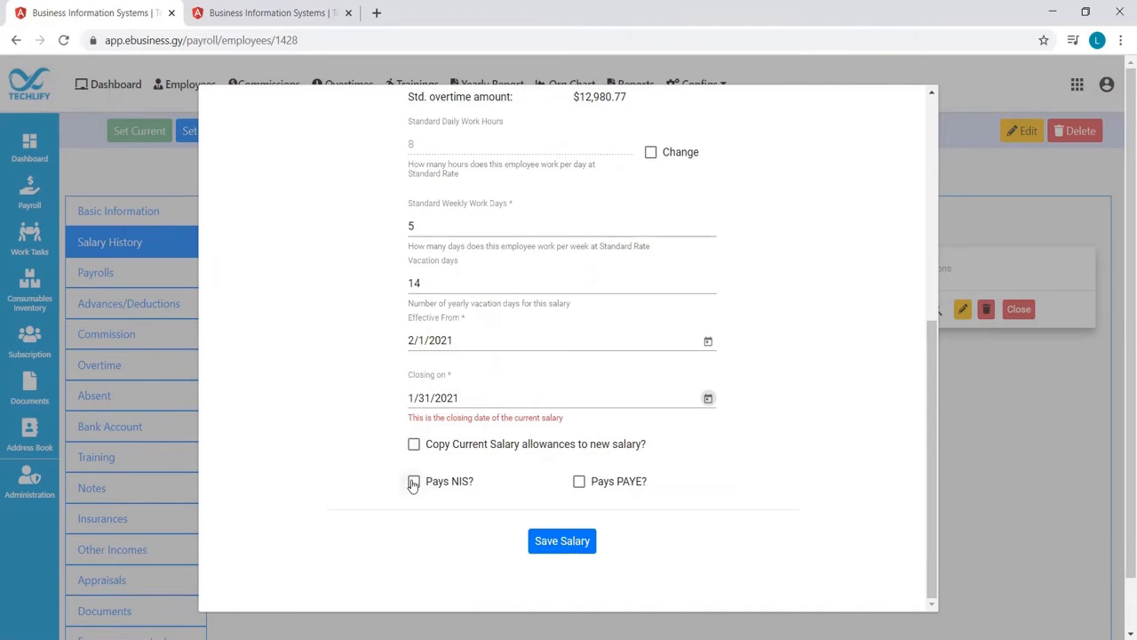
# Mark the salary as paying both NIS and PAYE, and save it
pyautogui.click(413, 482)
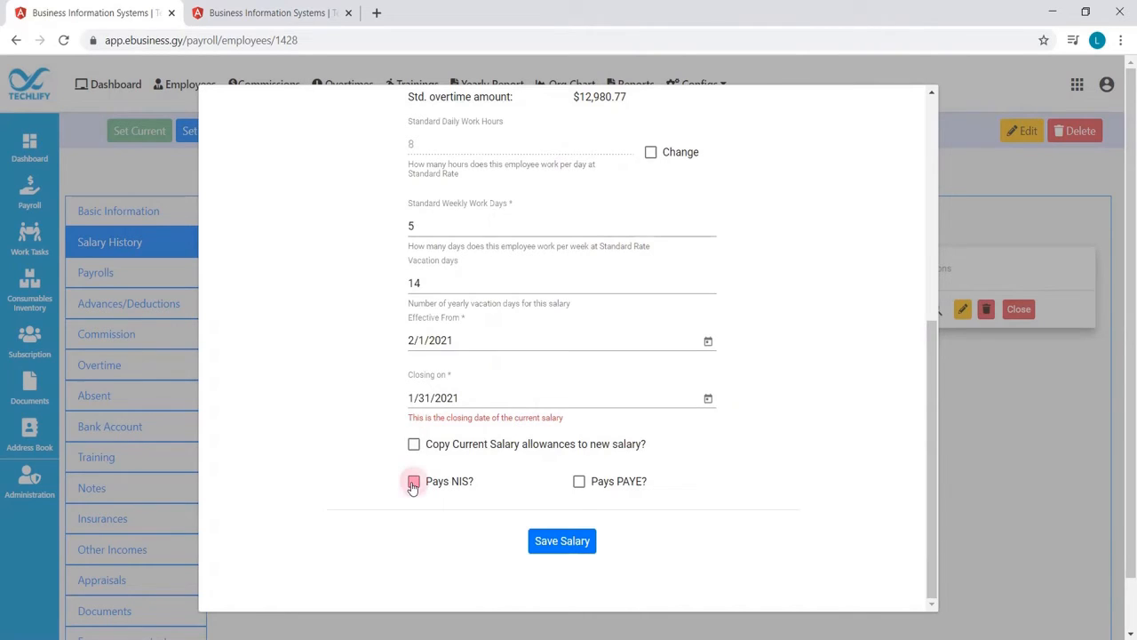
pyautogui.click(579, 482)
pyautogui.moveTo(932, 487)
pyautogui.mouseDown()
pyautogui.moveTo(936, 226)
pyautogui.moveTo(919, 500)
pyautogui.mouseUp()
pyautogui.click(581, 556)
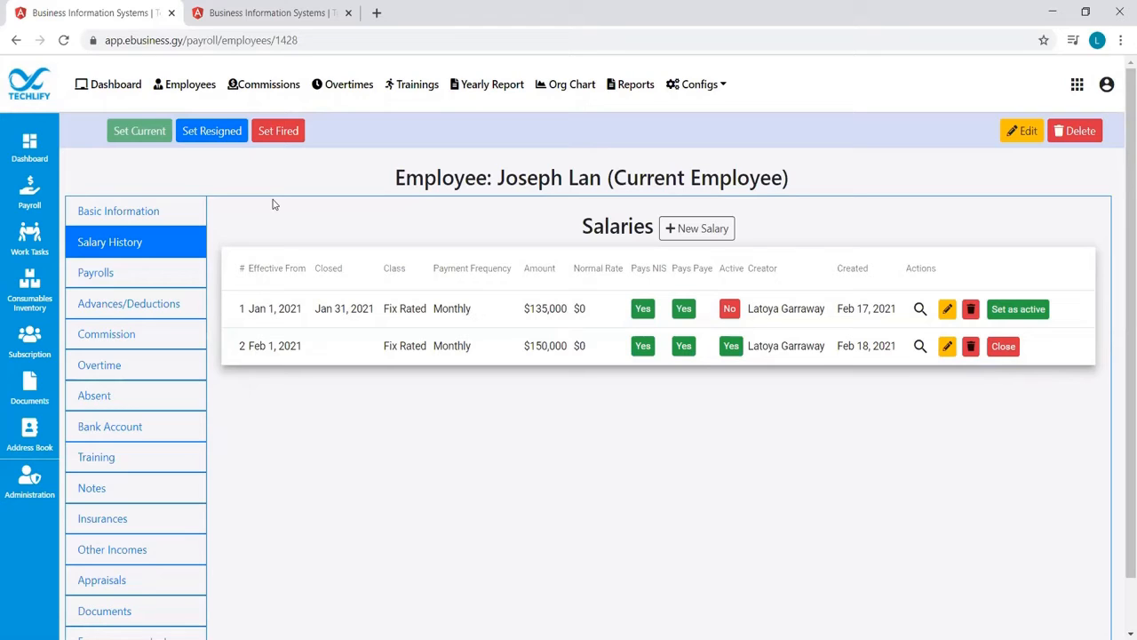
# Start another new salary as Fix Rated with Monthly payment, and turn off setting it as the active salary
pyautogui.click(676, 229)
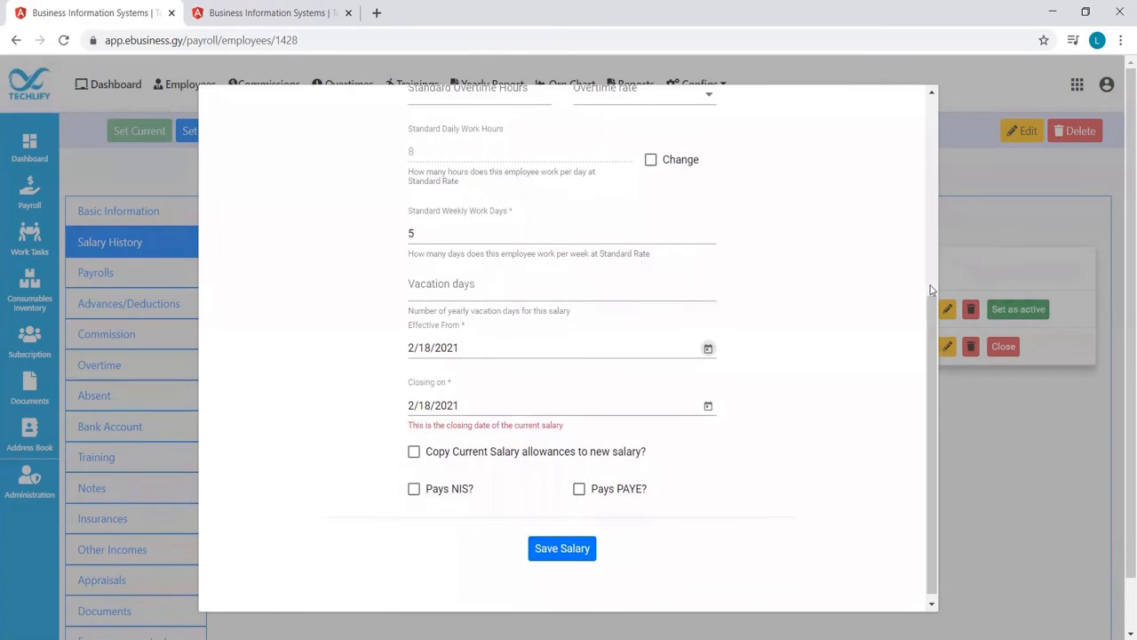
pyautogui.moveTo(929, 305); pyautogui.dragTo(929, 105)
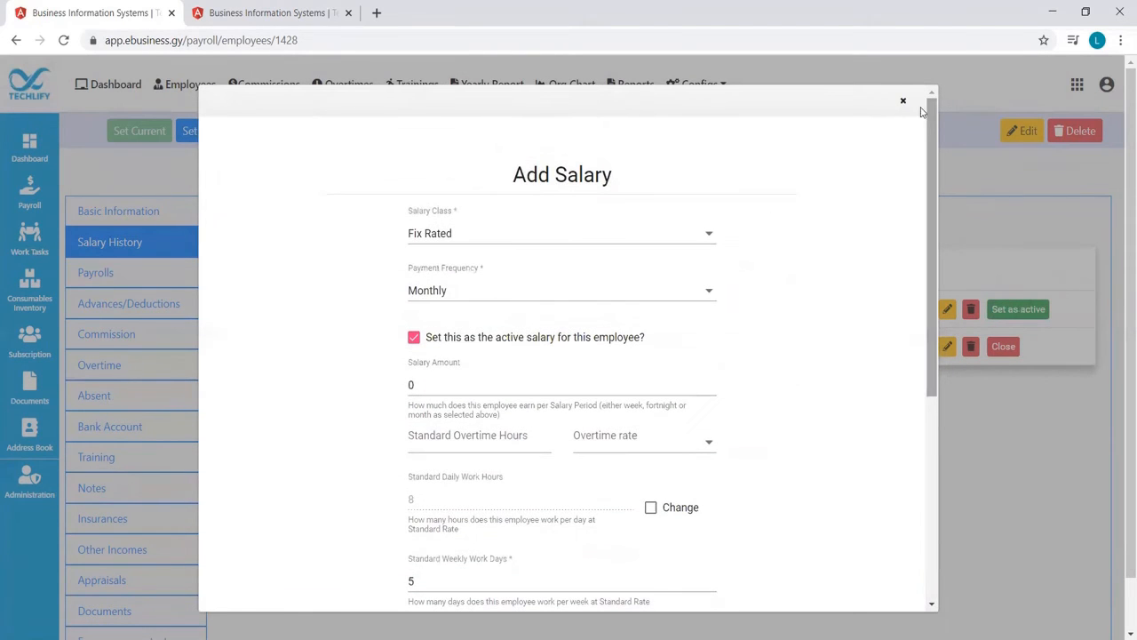
pyautogui.click(709, 236)
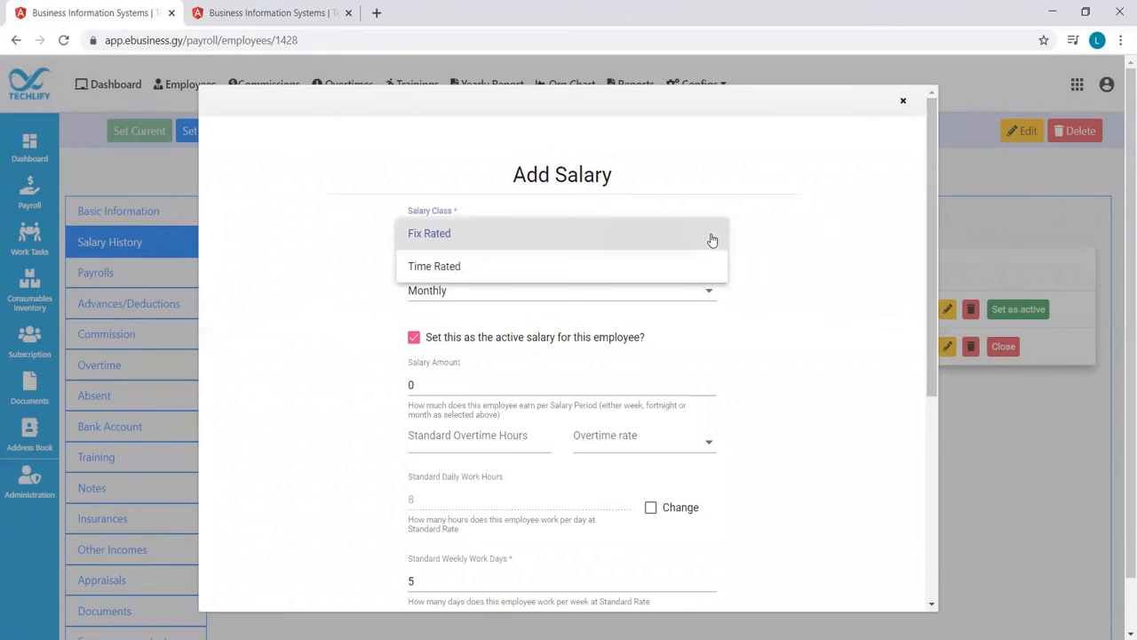
pyautogui.click(711, 240)
pyautogui.click(708, 293)
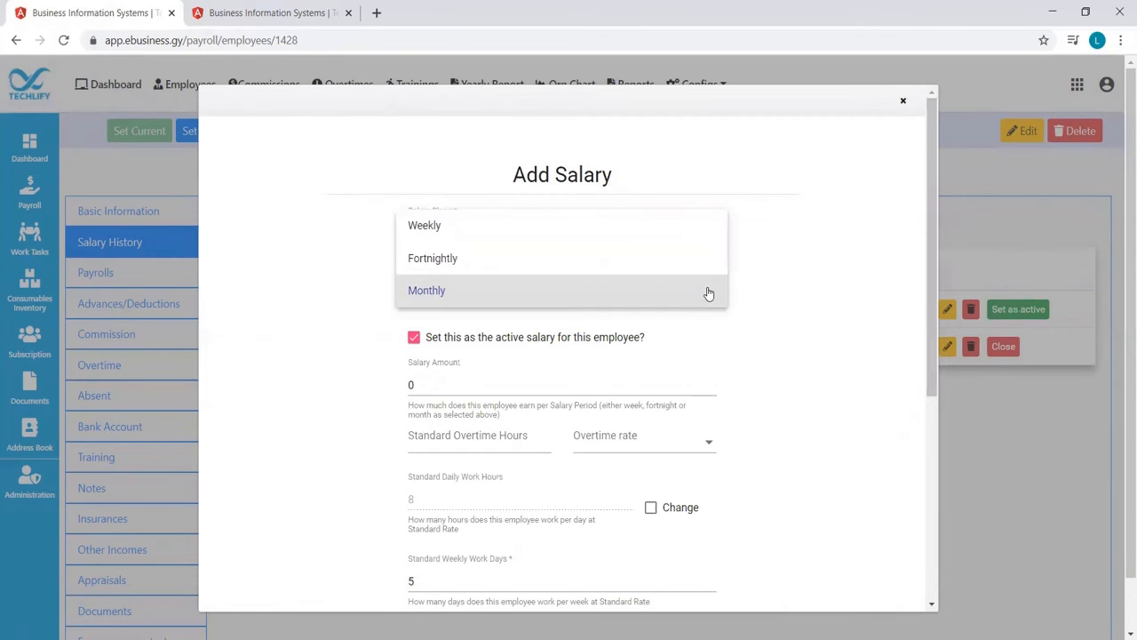
pyautogui.click(708, 292)
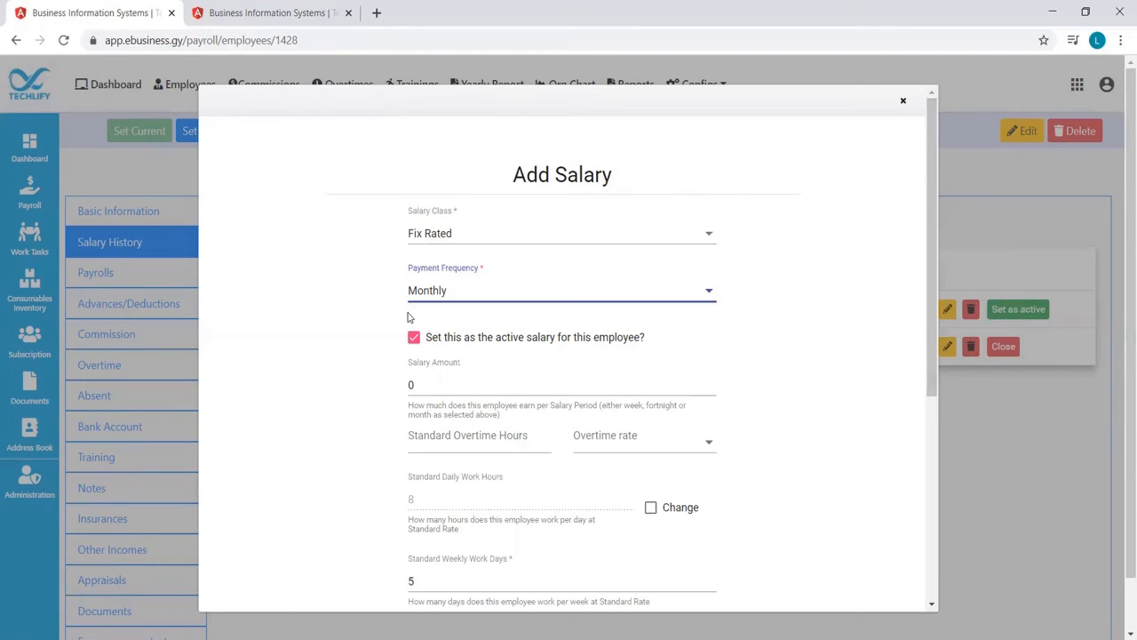
pyautogui.click(415, 340)
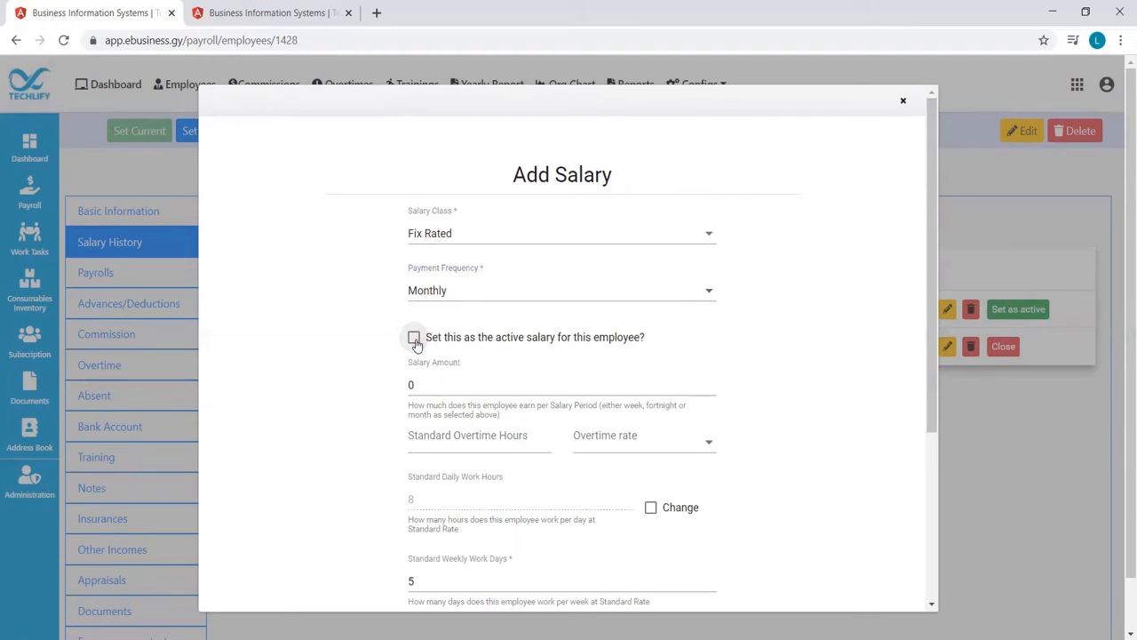
# Set the salary amount to 160000, with 10 standard overtime hours at an overtime rate of 1.5
pyautogui.click(431, 385)
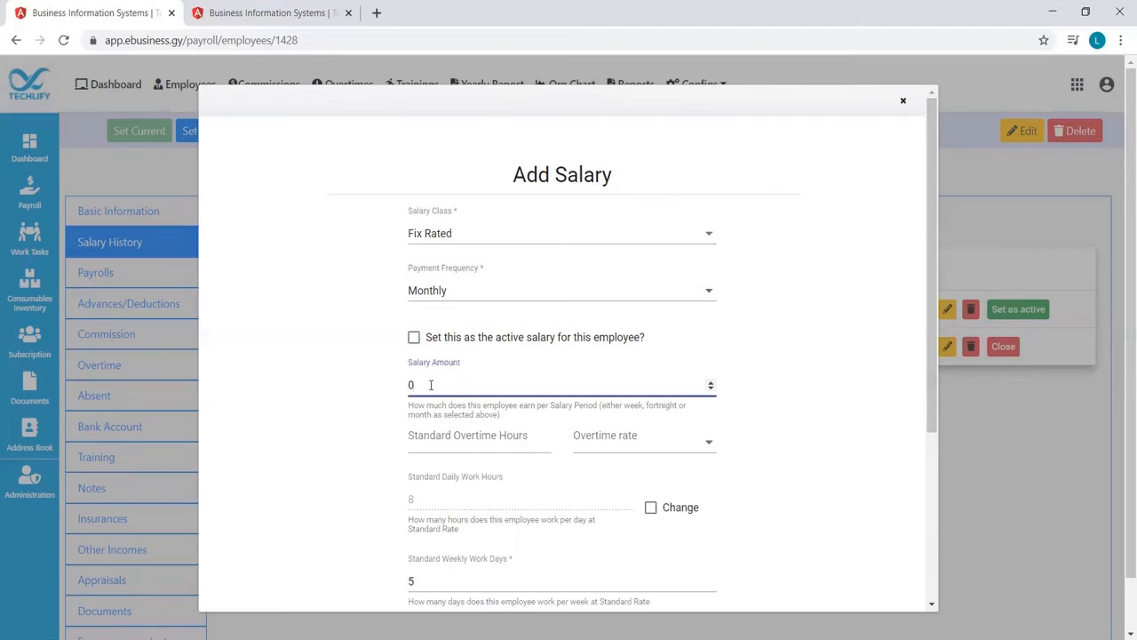
pyautogui.press('BackSpace')
pyautogui.write('160000')
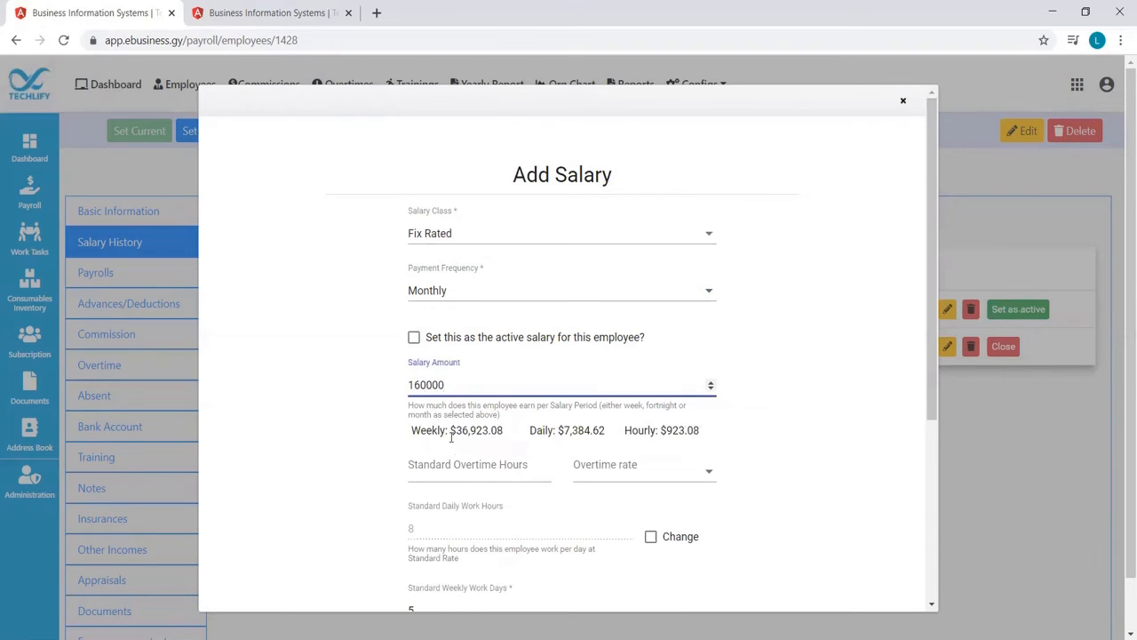
pyautogui.click(453, 463)
pyautogui.write('10')
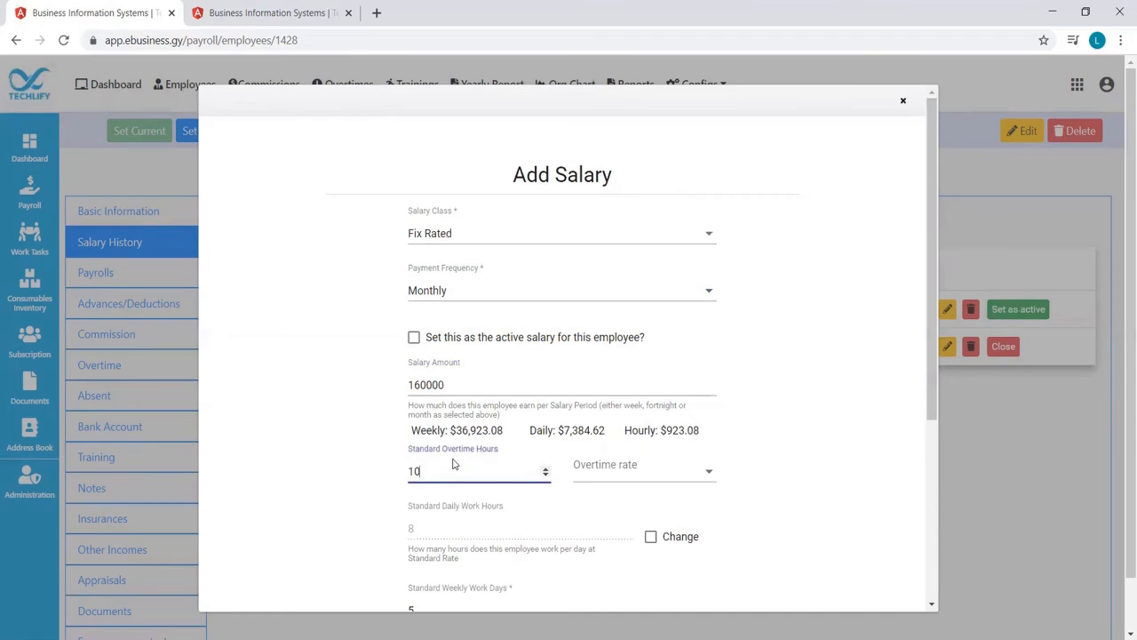
pyautogui.click(578, 471)
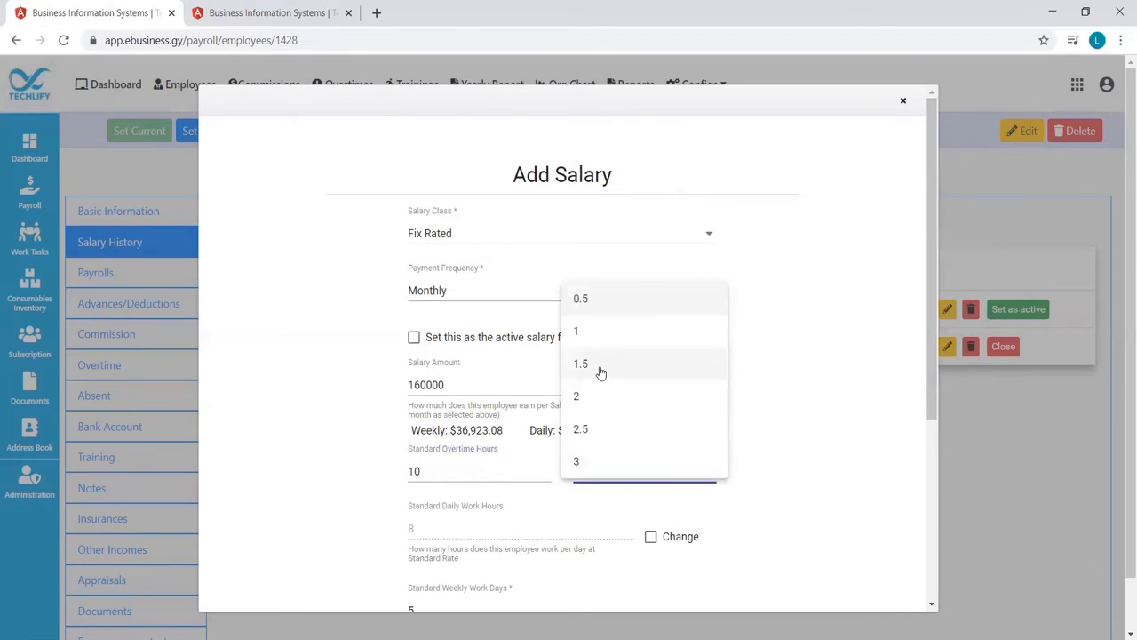
pyautogui.click(600, 373)
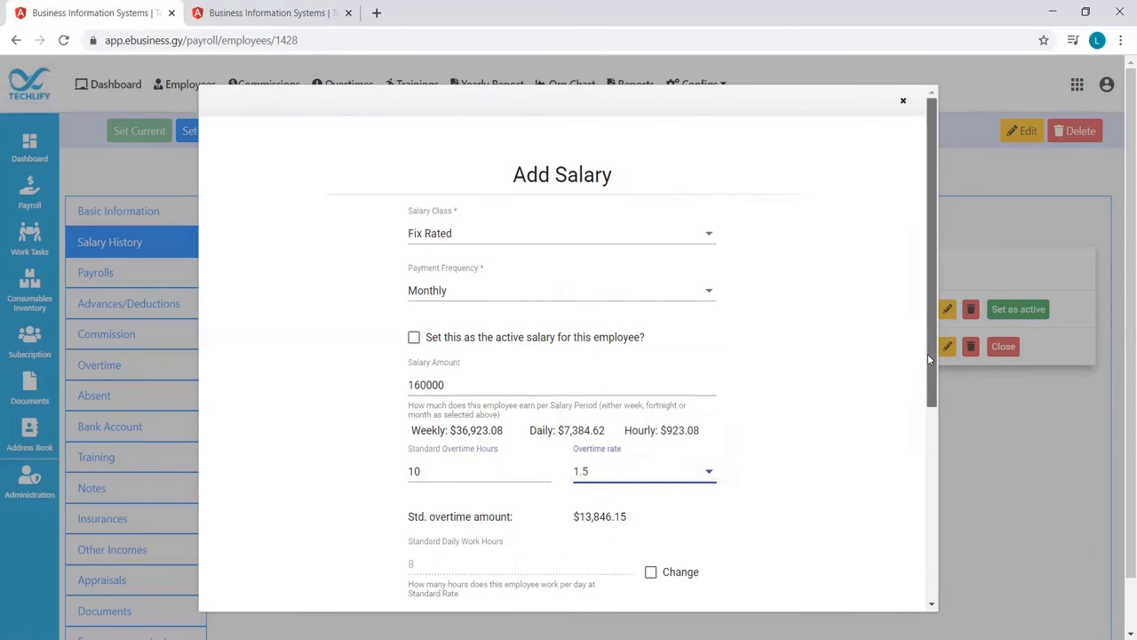
# Set the salary's yearly vacation days to 12 and make it effective from 3/1/2021
pyautogui.moveTo(928, 354); pyautogui.dragTo(921, 559)
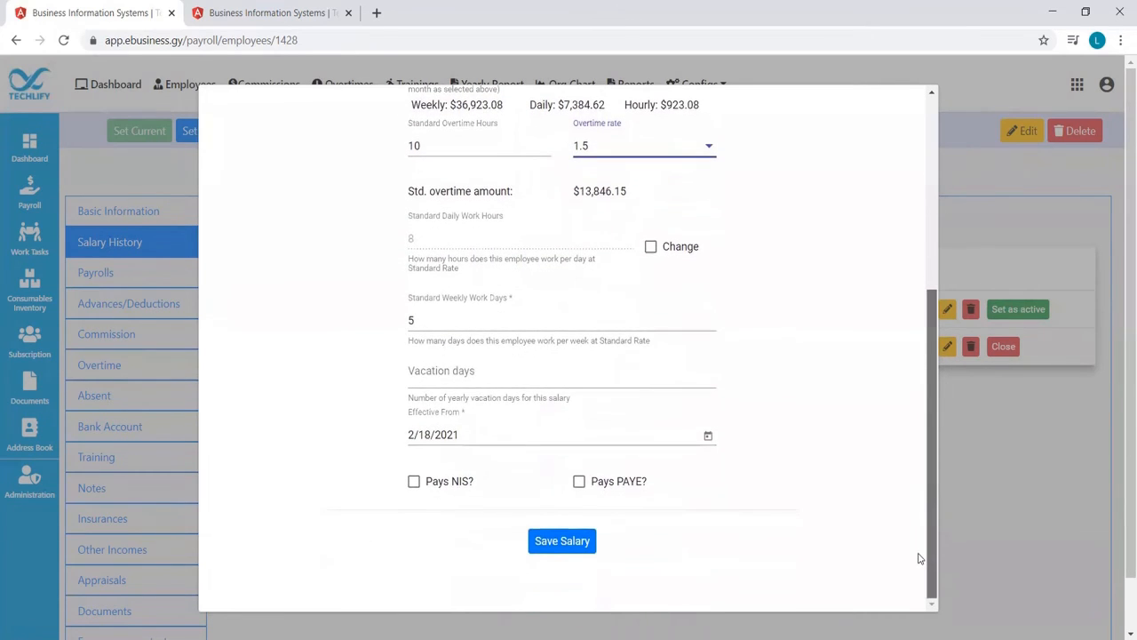
pyautogui.click(614, 384)
pyautogui.write('12')
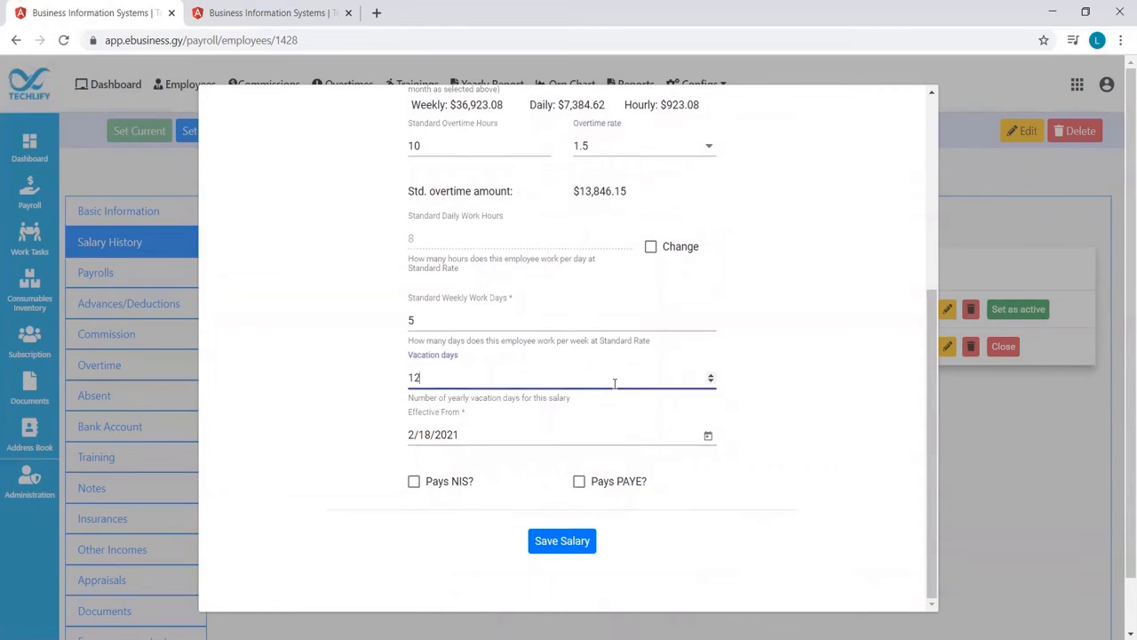
pyautogui.click(707, 440)
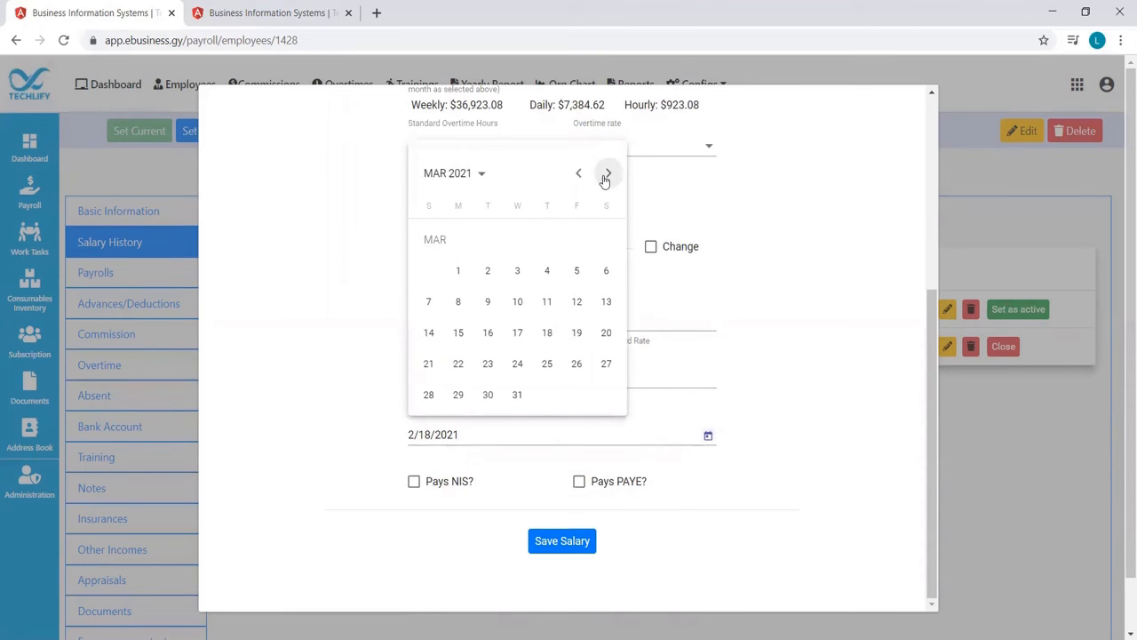
pyautogui.click(459, 270)
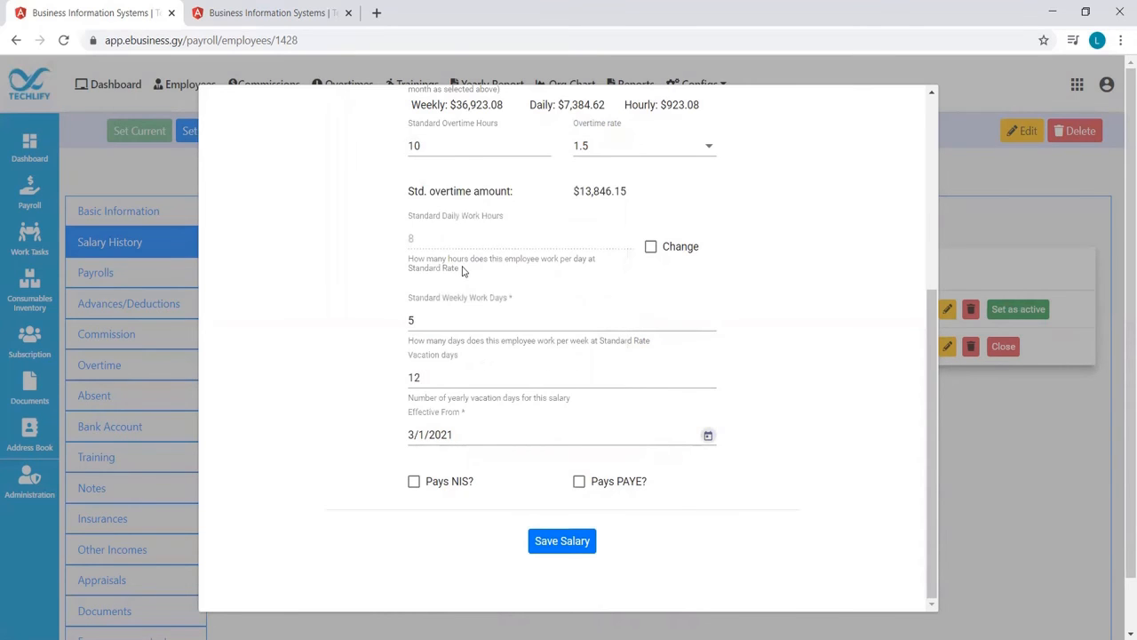
# Mark the non-active salary as paying both NIS and PAYE, and save it
pyautogui.click(415, 483)
pyautogui.click(580, 482)
pyautogui.moveTo(932, 538)
pyautogui.mouseDown()
pyautogui.moveTo(944, 186)
pyautogui.moveTo(931, 220)
pyautogui.moveTo(928, 393)
pyautogui.mouseUp()
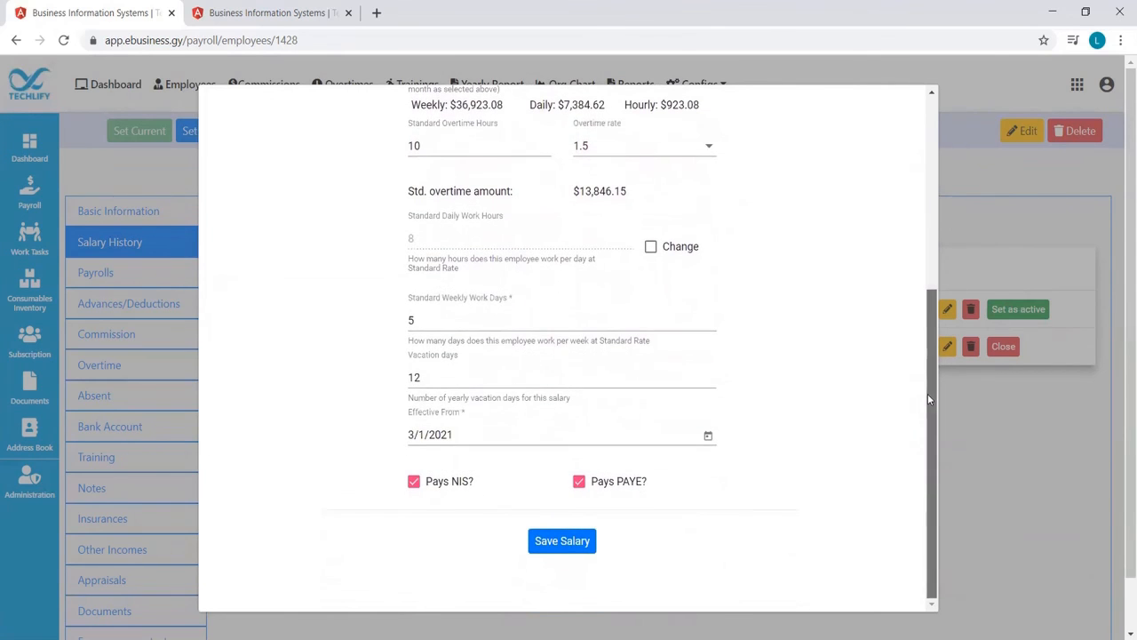
pyautogui.click(567, 541)
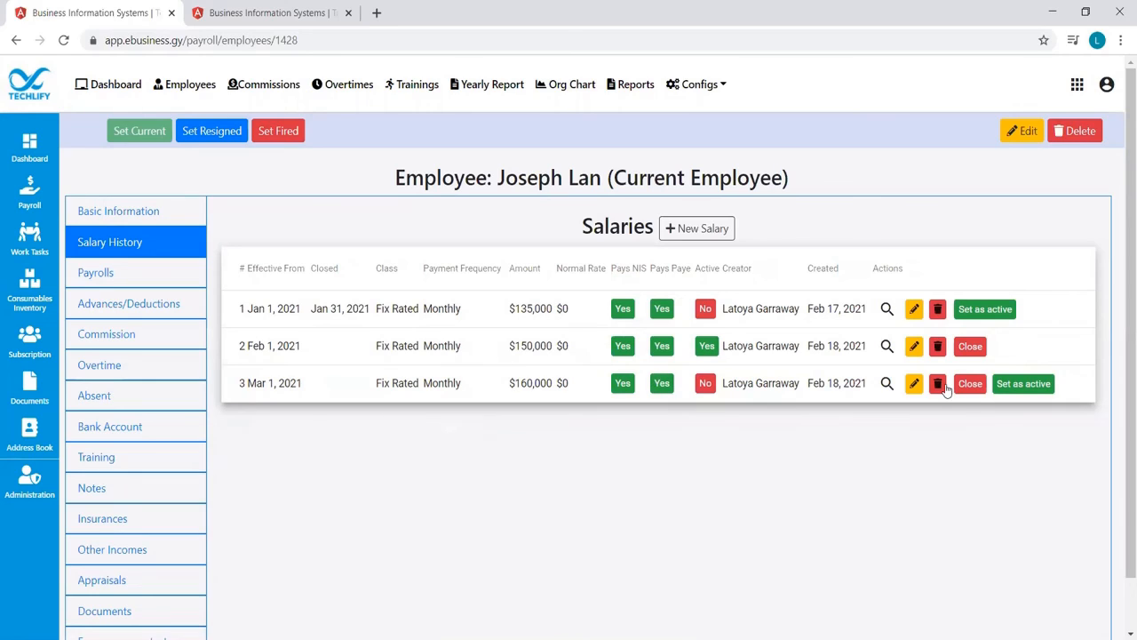
# Open the form for setting the Mar 1, 2021 salary as active, and cancel it
pyautogui.click(1008, 387)
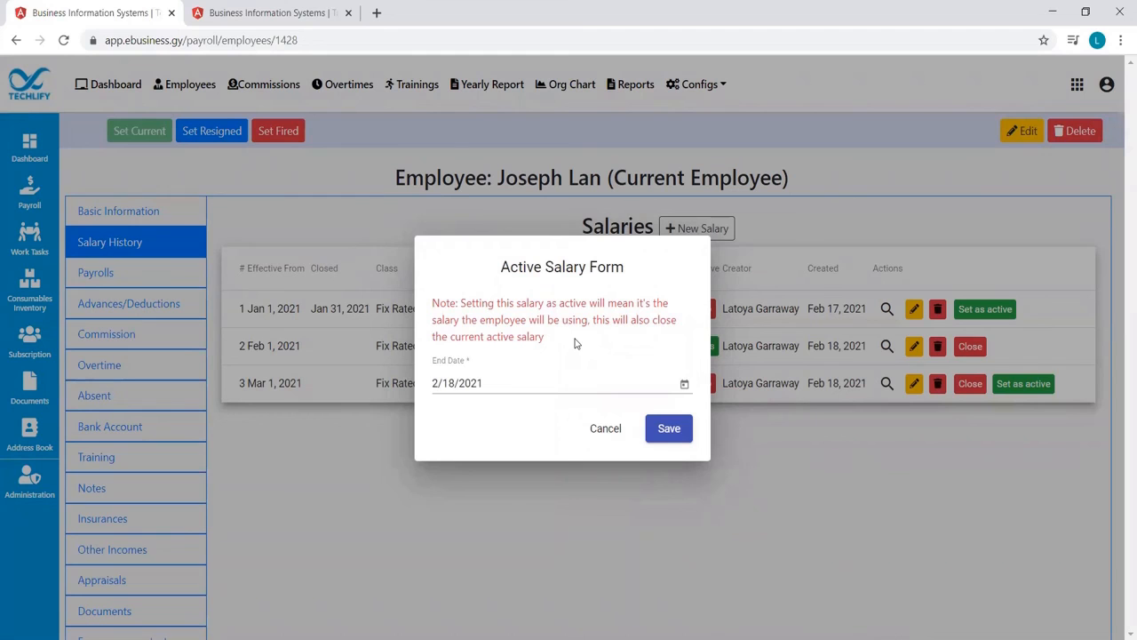
pyautogui.click(608, 430)
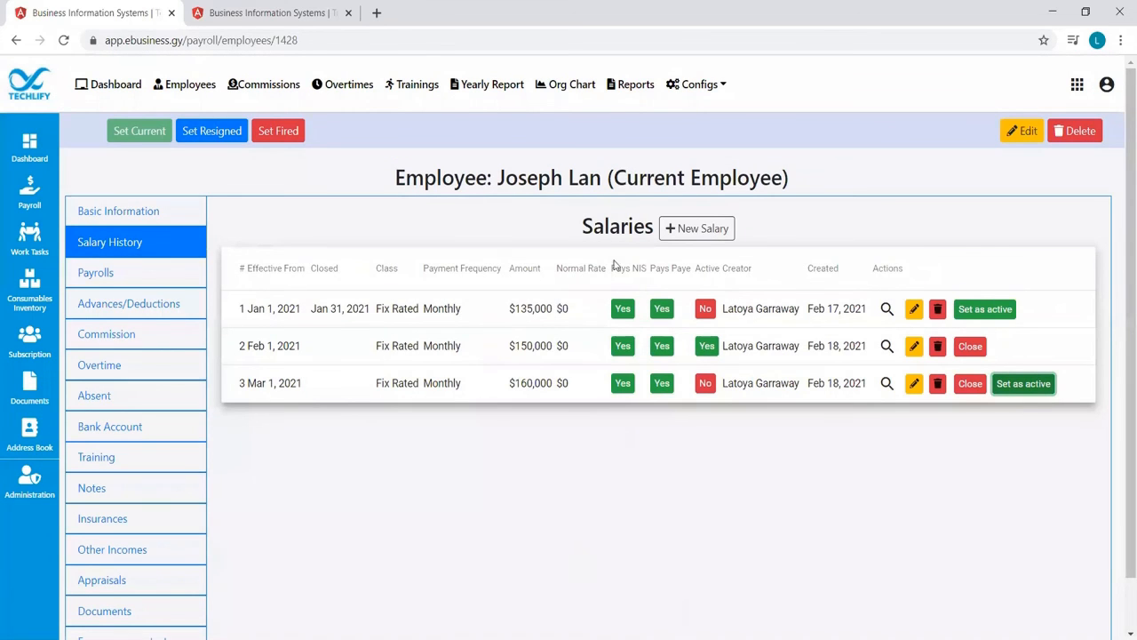